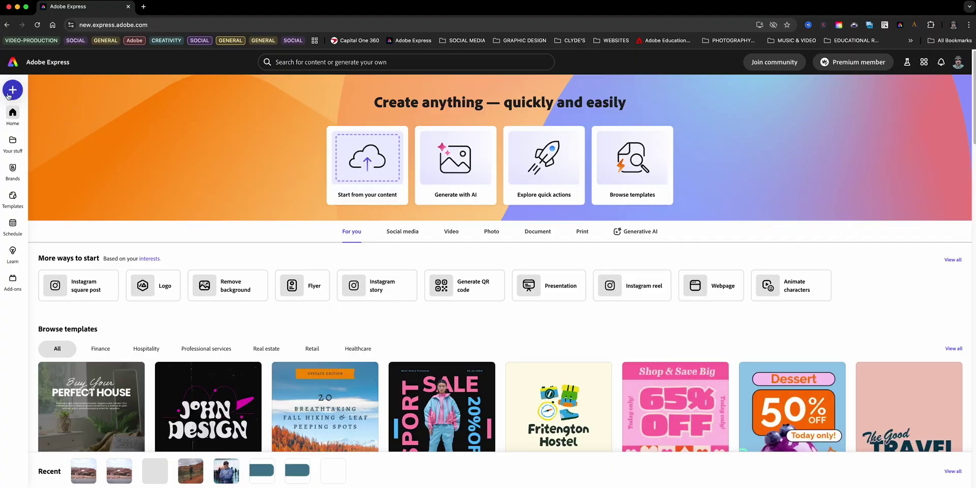
Step: Choose 'Import from other apps', browse the supported apps list, and bring up the BOBA_FETT_ART folder
{"action": "left_click", "coordinate": [12, 90]}
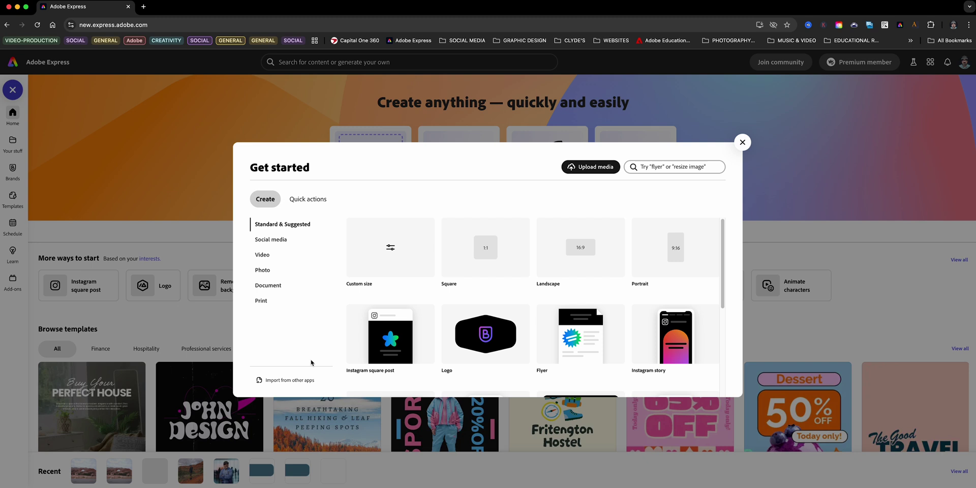
{"action": "left_click", "coordinate": [293, 380]}
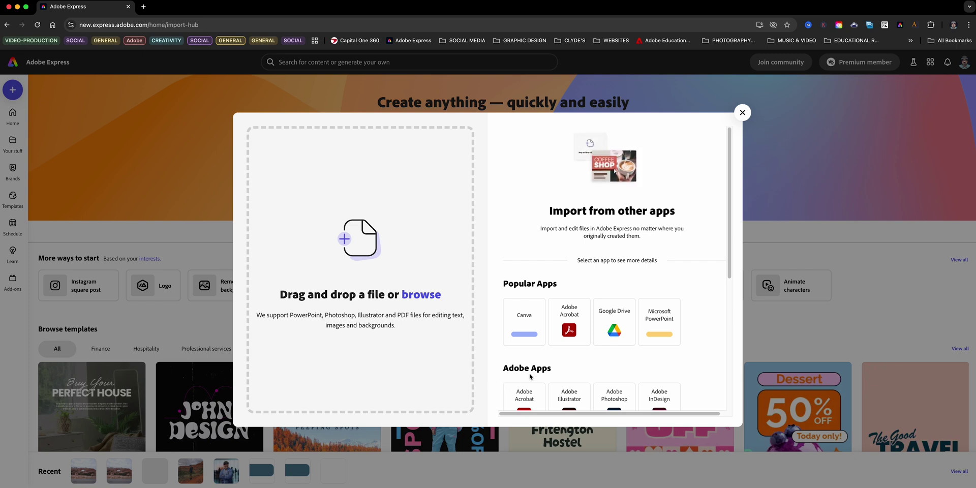
{"action": "scroll", "coordinate": [530, 376], "scroll_direction": "down", "scroll_amount": 3}
{"action": "scroll", "coordinate": [530, 376], "scroll_direction": "down", "scroll_amount": 3}
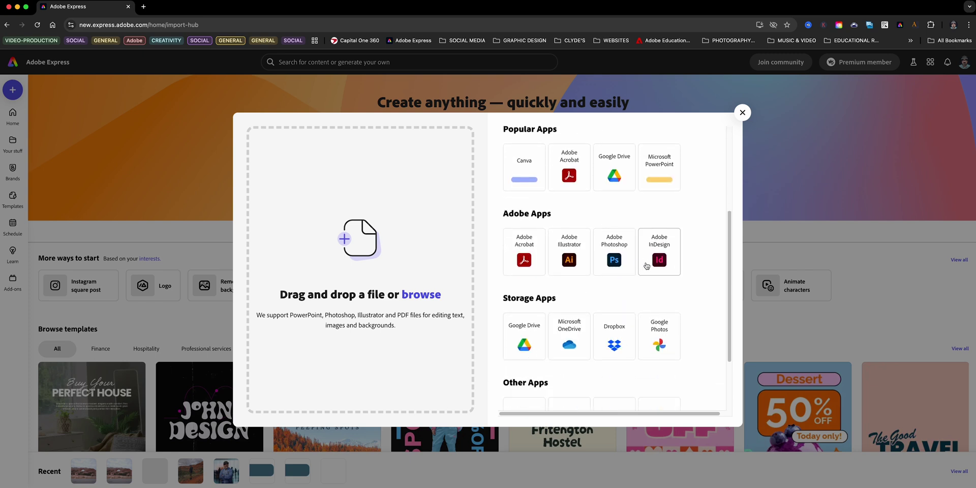
{"action": "scroll", "coordinate": [639, 292], "scroll_direction": "up", "scroll_amount": 1}
{"action": "scroll", "coordinate": [635, 302], "scroll_direction": "up", "scroll_amount": 1}
{"action": "scroll", "coordinate": [632, 305], "scroll_direction": "down", "scroll_amount": 4}
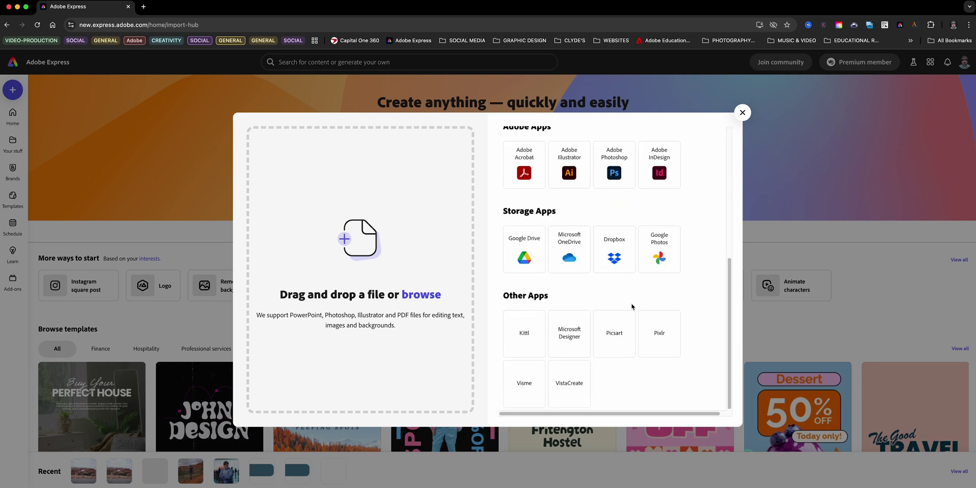
{"action": "scroll", "coordinate": [629, 304], "scroll_direction": "up", "scroll_amount": 5}
{"action": "scroll", "coordinate": [628, 305], "scroll_direction": "up", "scroll_amount": 2}
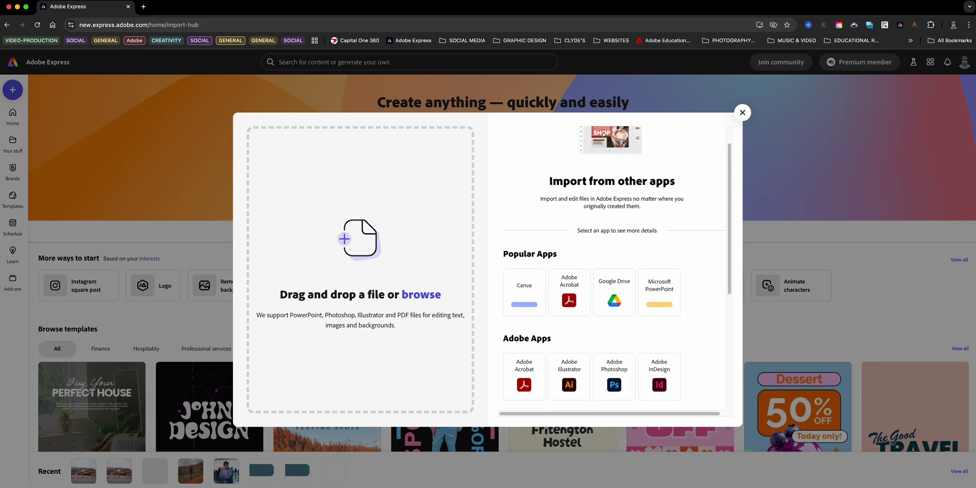
{"action": "key", "text": "super+Tab"}
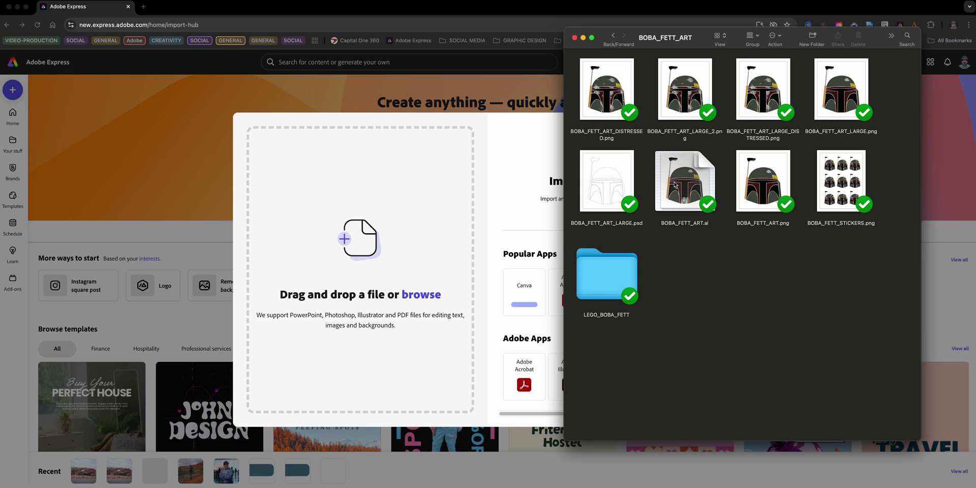
Step: Drop BOBA_FETT_ART.ai into the import zone, close Finder, and choose to convert the AI file
{"action": "left_click_drag", "start_coordinate": [674, 185], "coordinate": [385, 250]}
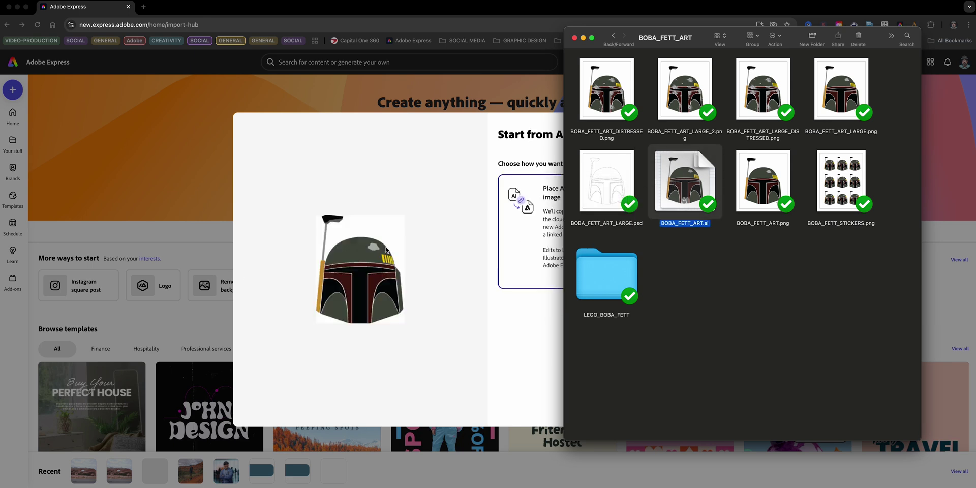
{"action": "left_click", "coordinate": [575, 38]}
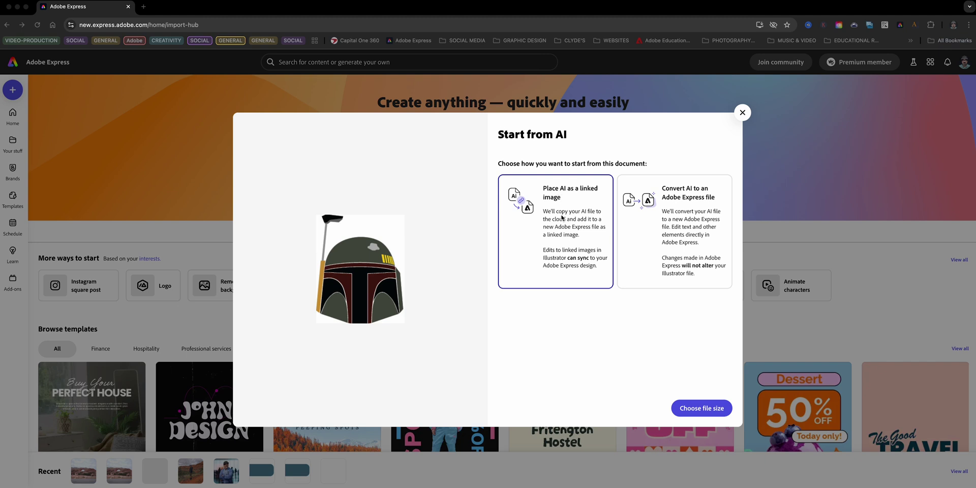
{"action": "left_click", "coordinate": [671, 237]}
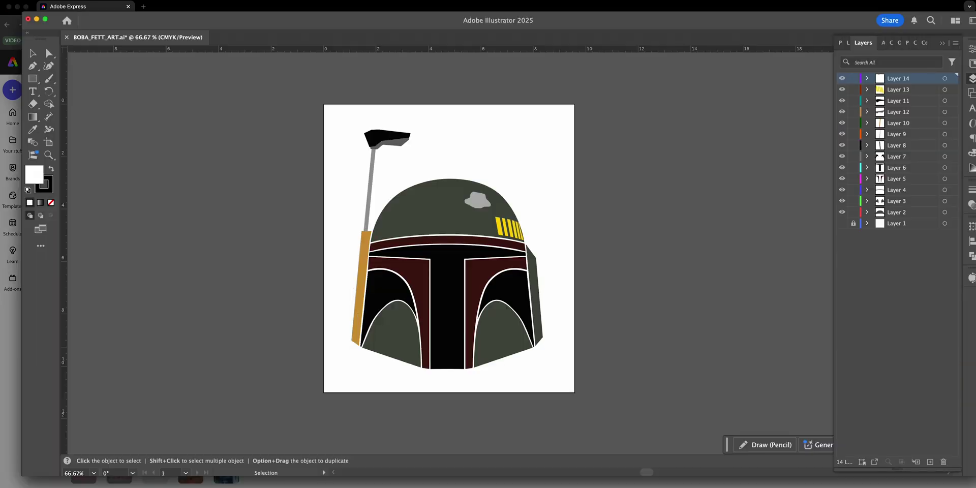
Step: Inspect the helmet dome, cheek and other part layers in Illustrator, then choose 'Convert AI to an Adobe Express file'
{"action": "left_click", "coordinate": [488, 279]}
{"action": "left_click", "coordinate": [468, 305]}
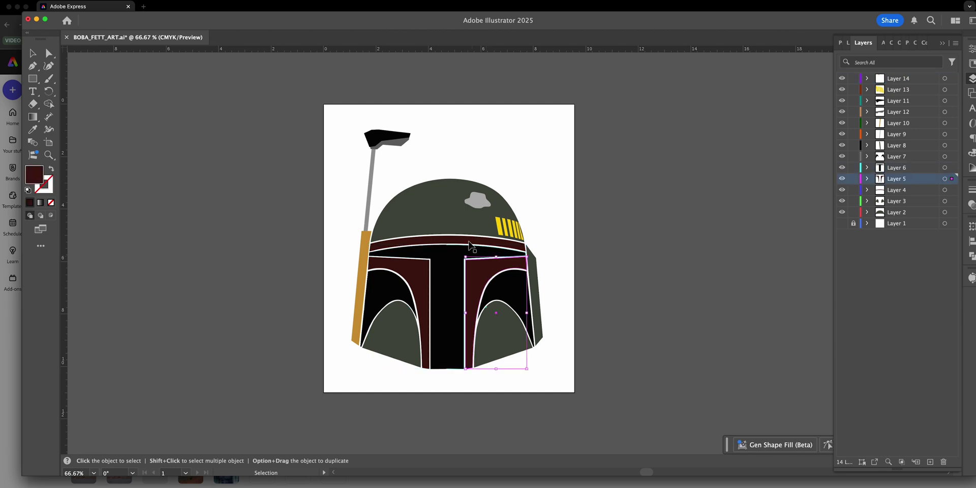
{"action": "left_click", "coordinate": [462, 234]}
{"action": "left_click", "coordinate": [423, 285]}
{"action": "left_click", "coordinate": [391, 290]}
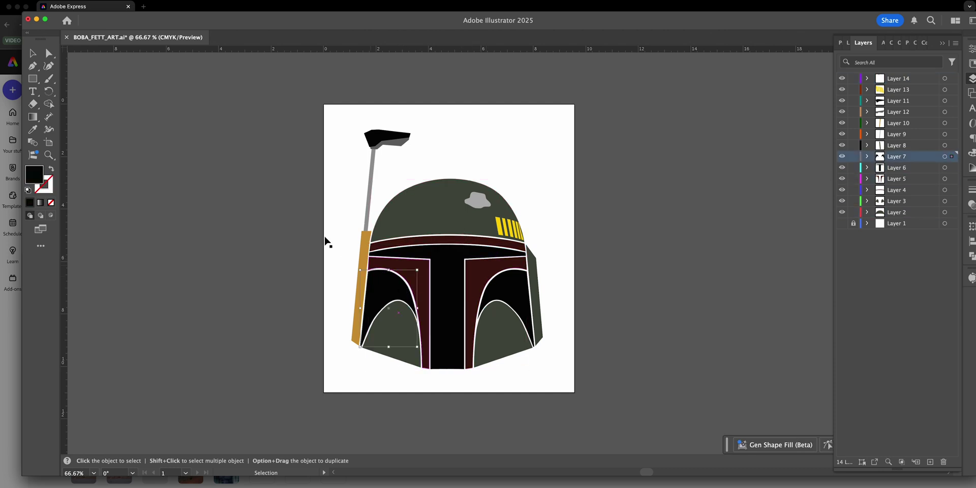
{"action": "left_click", "coordinate": [19, 395]}
{"action": "left_click", "coordinate": [682, 263]}
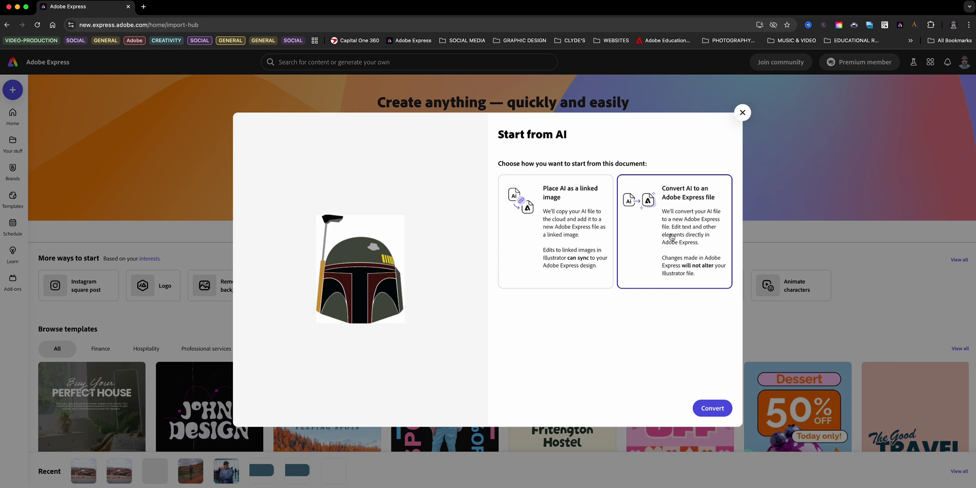
Step: Convert the helmet to an Express file and open it in the editor
{"action": "left_click", "coordinate": [707, 409]}
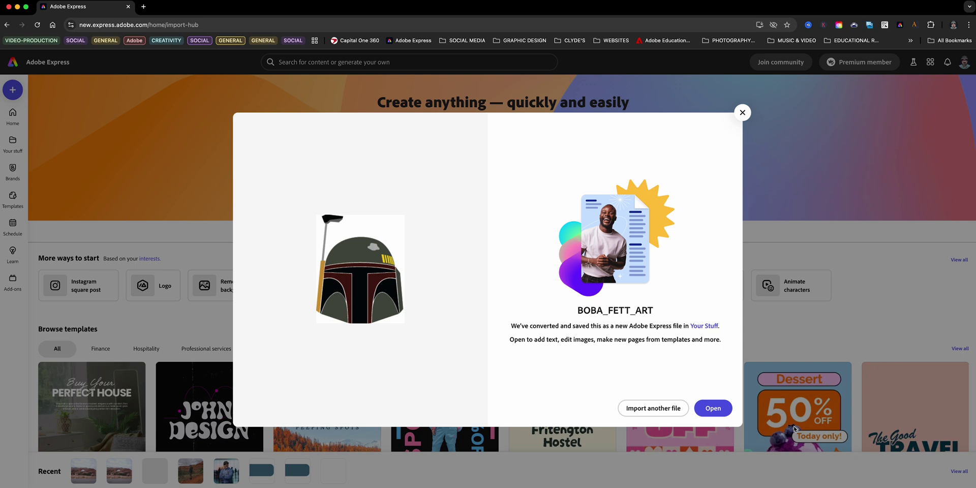
{"action": "left_click", "coordinate": [712, 408]}
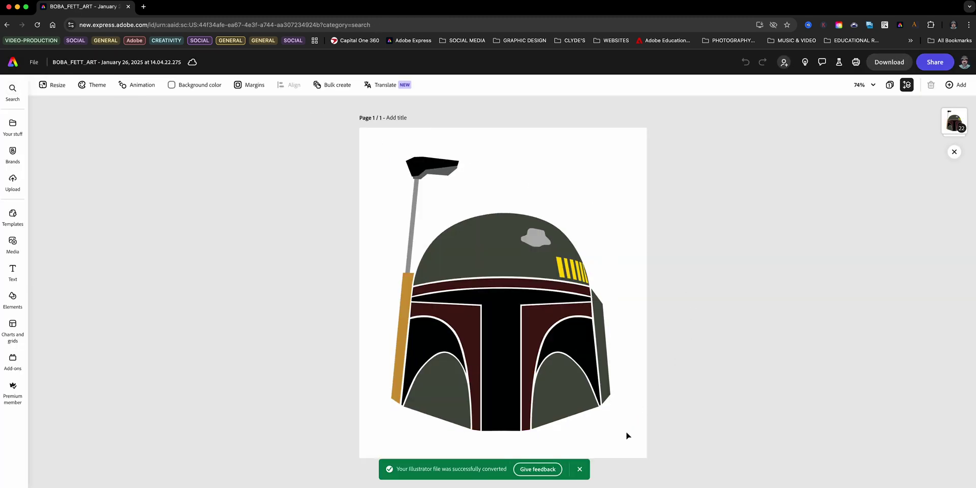
{"action": "left_click", "coordinate": [583, 474]}
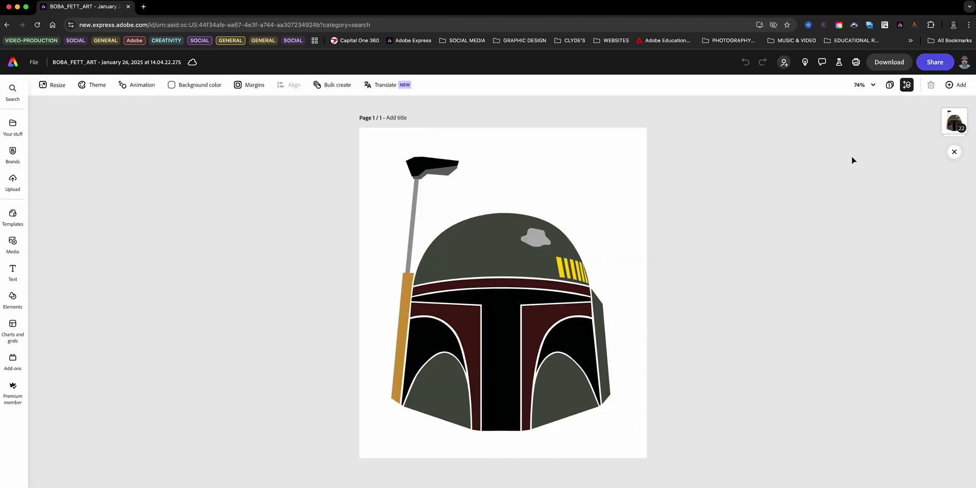
Step: Select the helmet group and expand its stack to browse the individual layers
{"action": "left_click", "coordinate": [952, 123]}
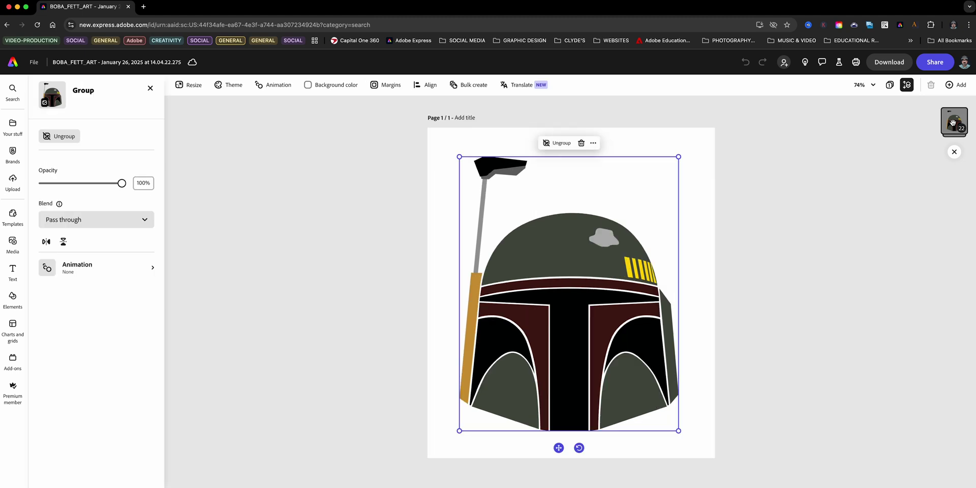
{"action": "left_click", "coordinate": [952, 123]}
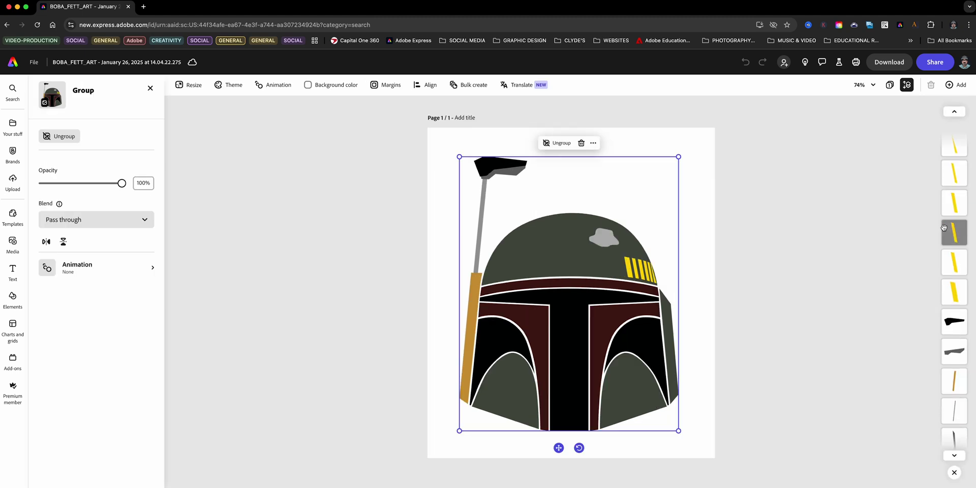
{"action": "scroll", "coordinate": [944, 239], "scroll_direction": "down", "scroll_amount": 3}
{"action": "scroll", "coordinate": [946, 247], "scroll_direction": "up", "scroll_amount": 5}
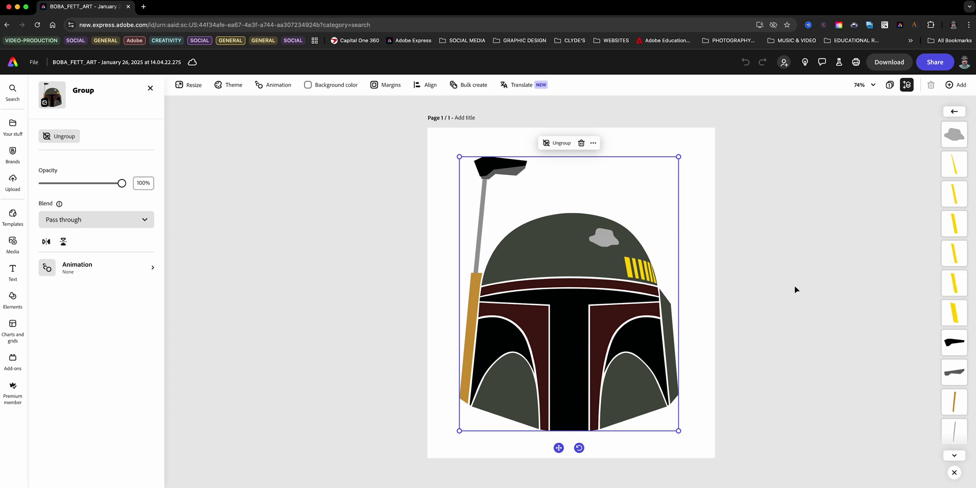
Step: Deselect the helmet and look through the Photos media library
{"action": "left_click", "coordinate": [151, 89]}
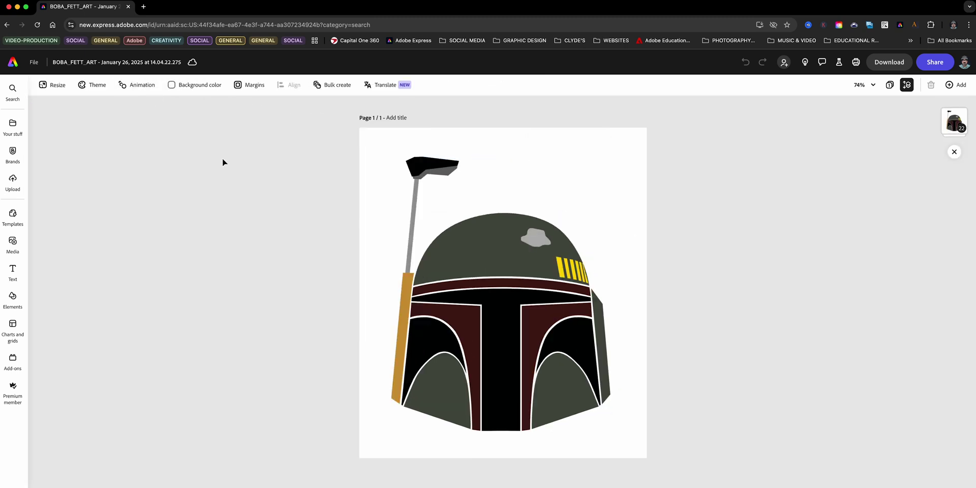
{"action": "left_click", "coordinate": [12, 242]}
{"action": "left_click", "coordinate": [69, 106]}
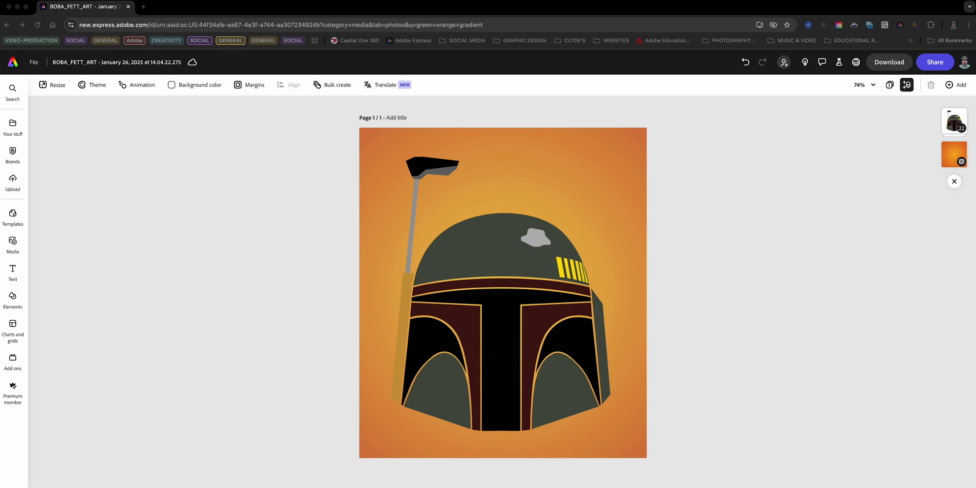
{"action": "left_click", "coordinate": [673, 431]}
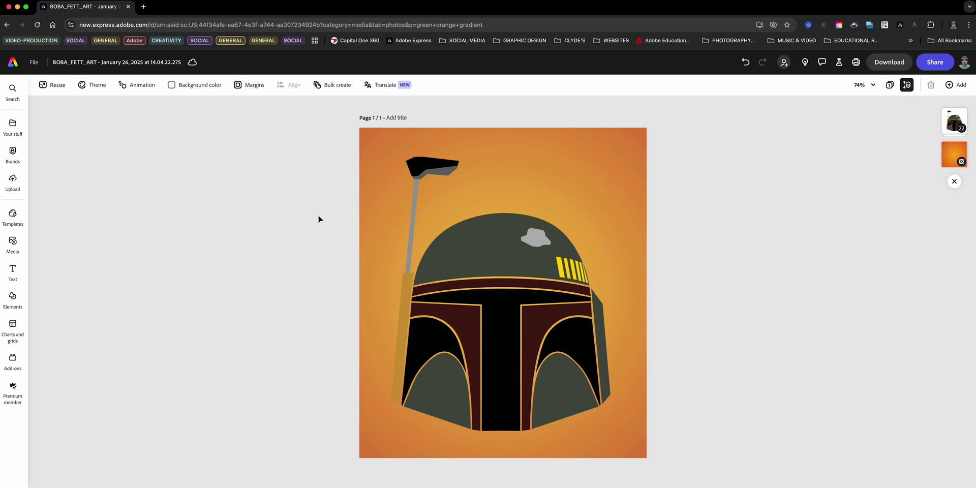
Step: Try the Glide and Popping whole-design animations, then settle on Bloom
{"action": "left_click", "coordinate": [135, 85]}
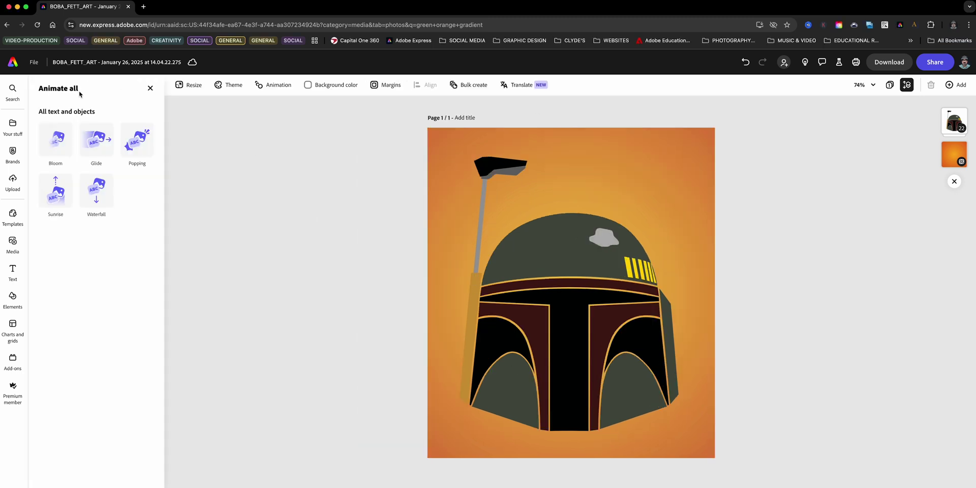
{"action": "left_click", "coordinate": [66, 139]}
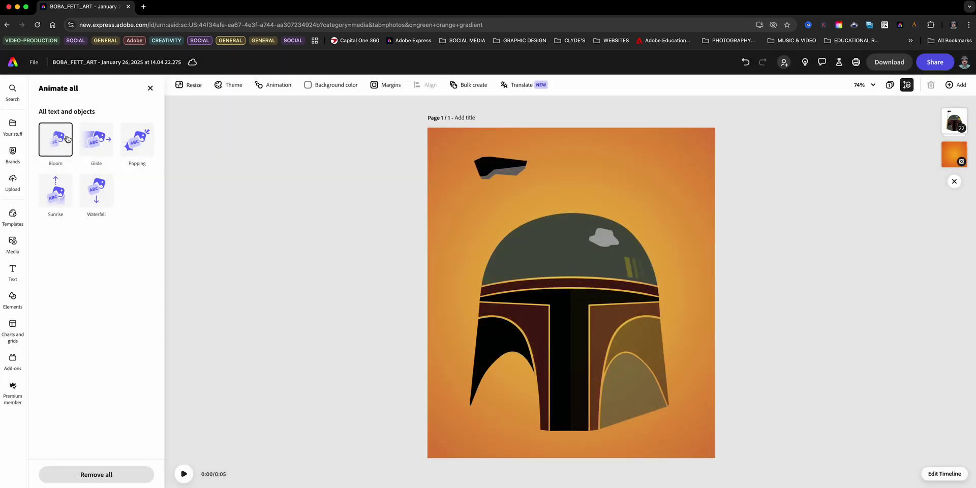
{"action": "left_click", "coordinate": [97, 139]}
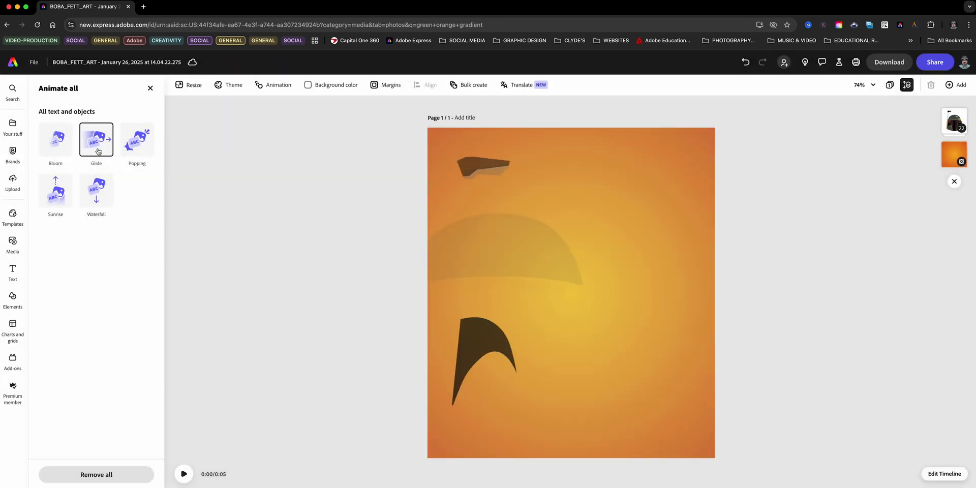
{"action": "left_click", "coordinate": [133, 145]}
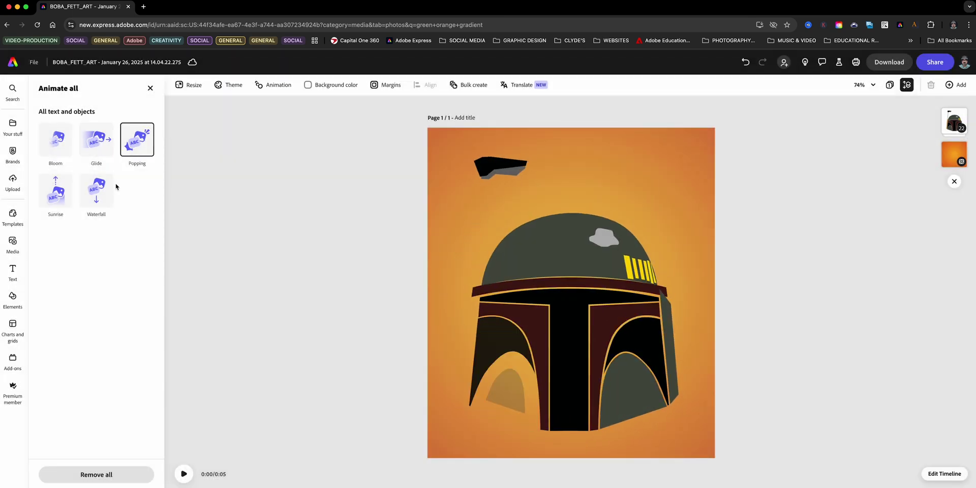
{"action": "left_click", "coordinate": [58, 153]}
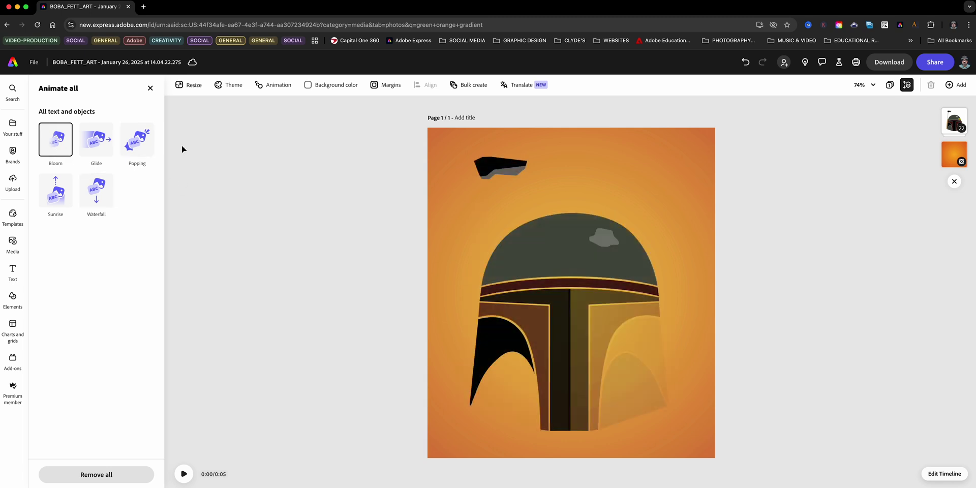
{"action": "left_click", "coordinate": [150, 88]}
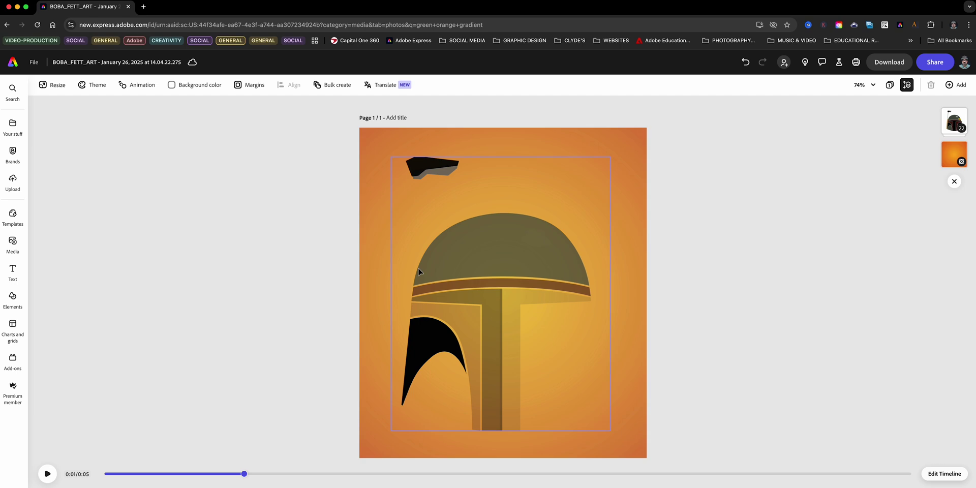
Step: Give the helmet dome a Spin animation and the visor piece a Drift animation
{"action": "left_click", "coordinate": [418, 272]}
{"action": "left_click", "coordinate": [89, 366]}
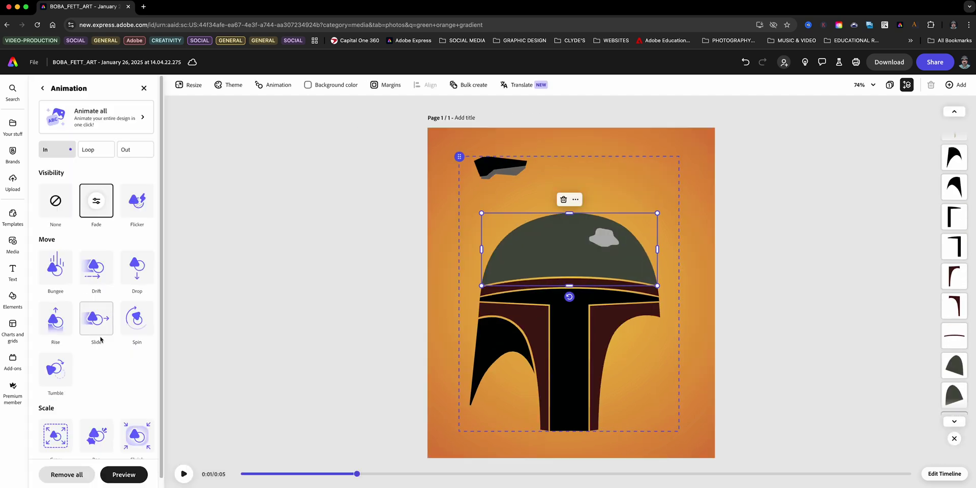
{"action": "left_click", "coordinate": [137, 318]}
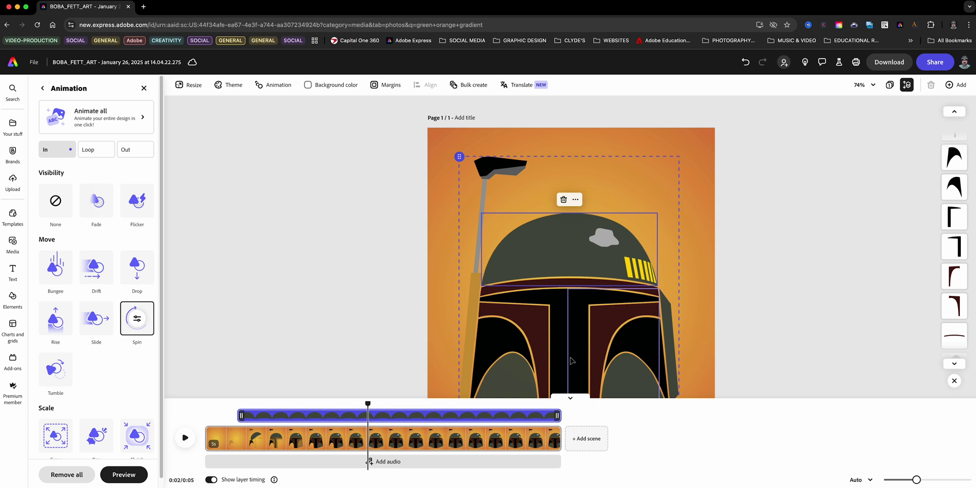
{"action": "left_click", "coordinate": [572, 360]}
{"action": "left_click", "coordinate": [89, 366]}
{"action": "left_click", "coordinate": [96, 267]}
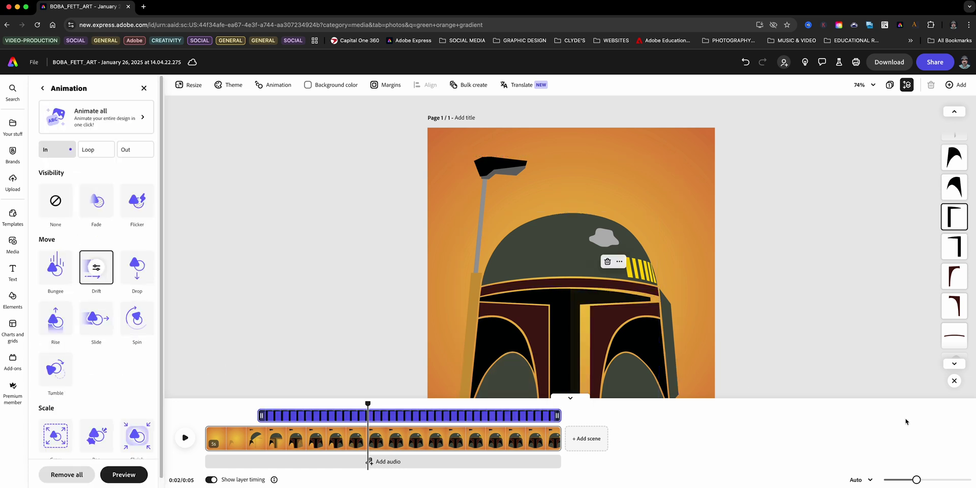
{"action": "left_click_drag", "start_coordinate": [368, 402], "coordinate": [474, 403]}
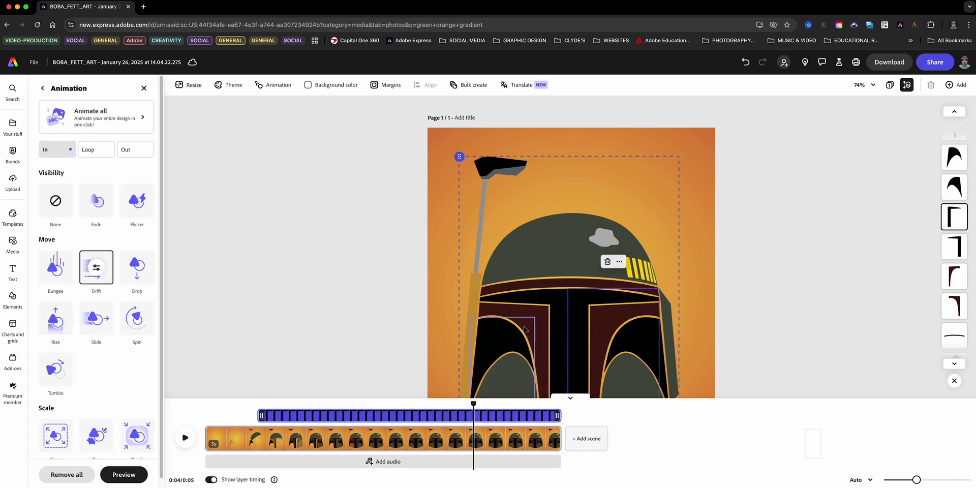
{"action": "left_click", "coordinate": [549, 244]}
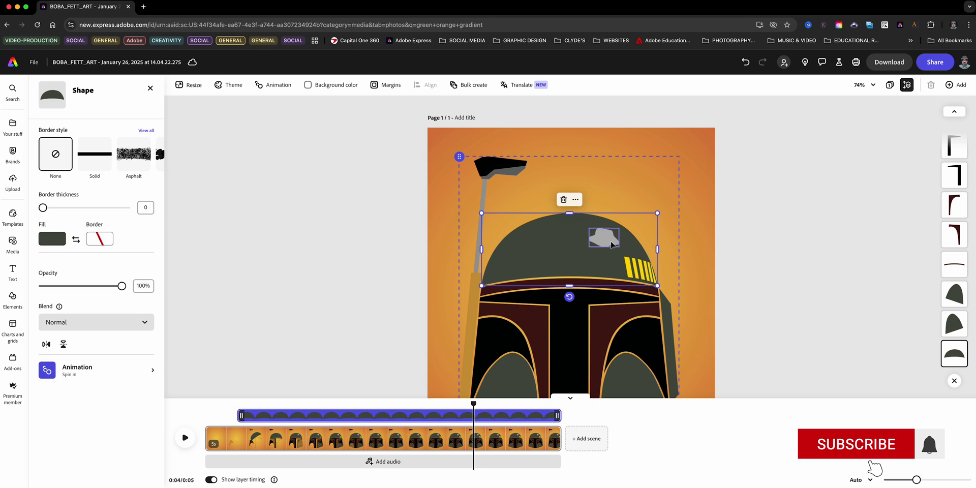
Step: Give the grey patch Bungee and the rangefinder top Tumble, then collapse and rewind the timeline
{"action": "left_click", "coordinate": [612, 245]}
{"action": "left_click", "coordinate": [92, 370]}
{"action": "left_click", "coordinate": [56, 267]}
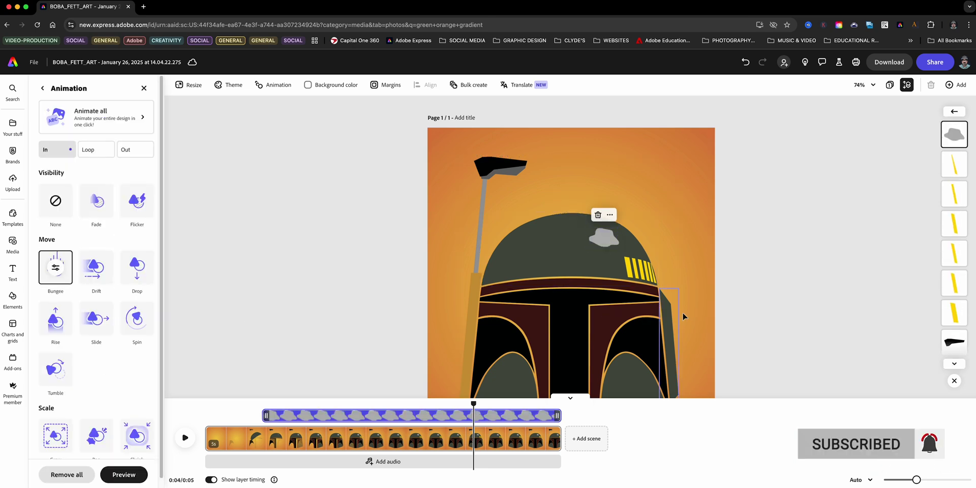
{"action": "left_click", "coordinate": [499, 166]}
{"action": "left_click", "coordinate": [135, 363]}
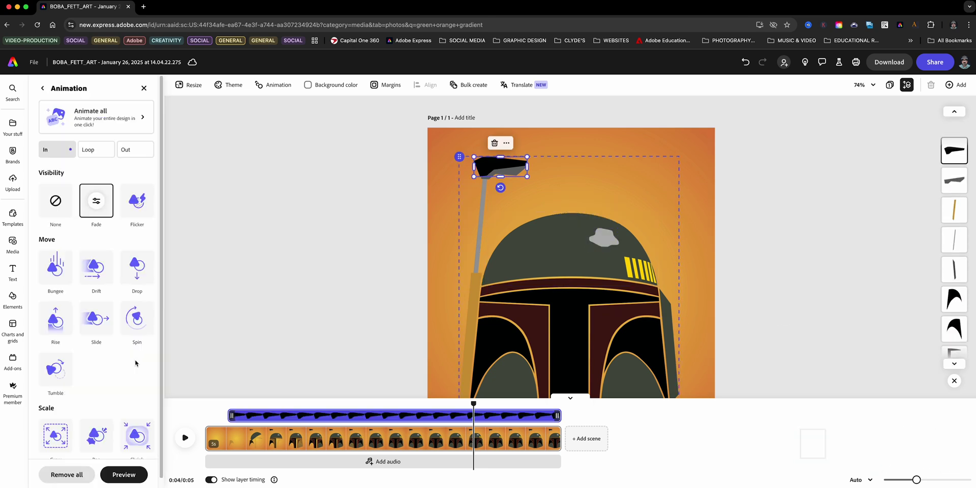
{"action": "left_click", "coordinate": [55, 369]}
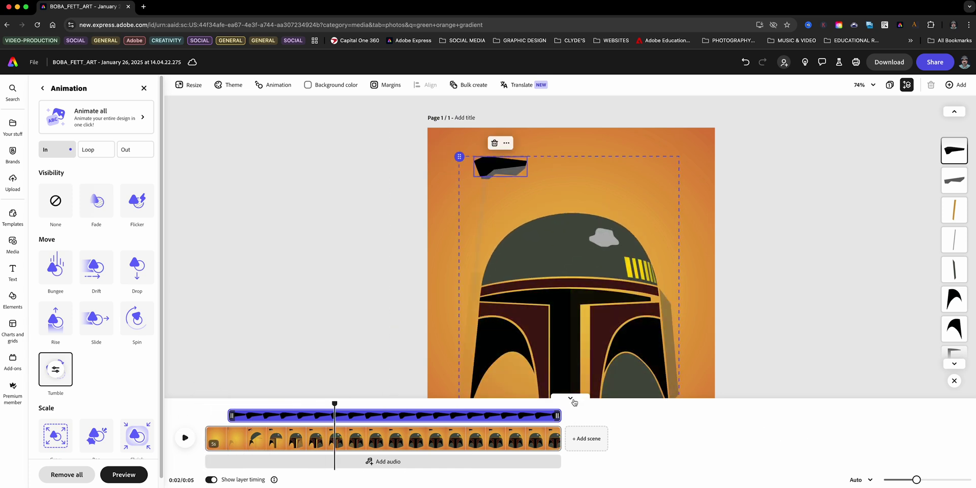
{"action": "left_click", "coordinate": [570, 399]}
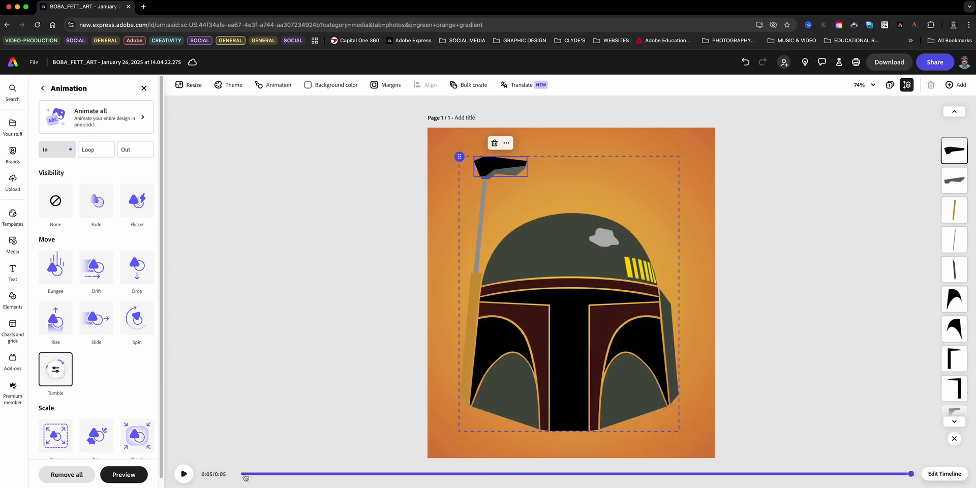
{"action": "left_click", "coordinate": [245, 473]}
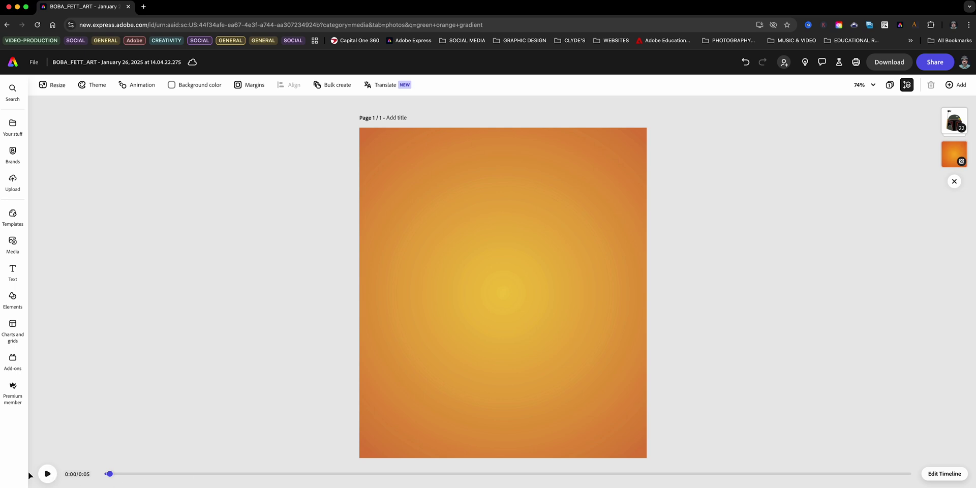
Step: Play the 5-second helmet animation preview from 0:00
{"action": "left_click", "coordinate": [40, 475]}
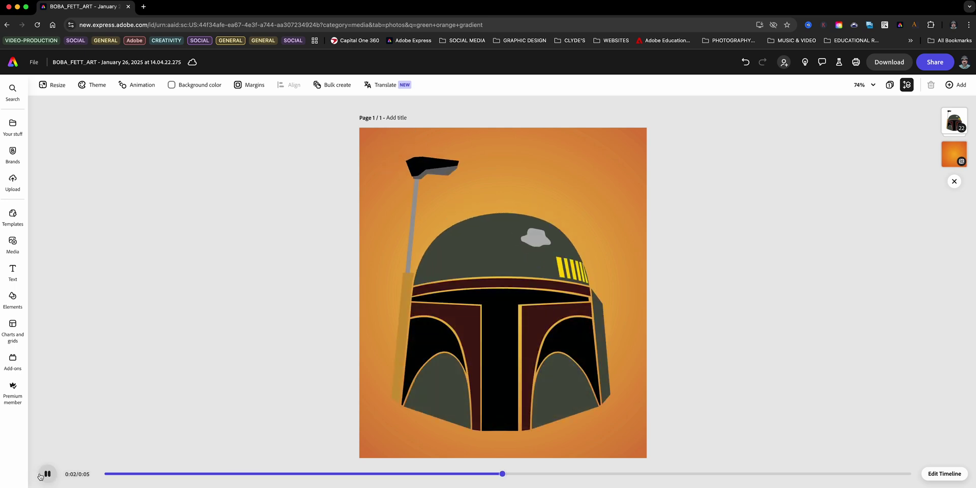